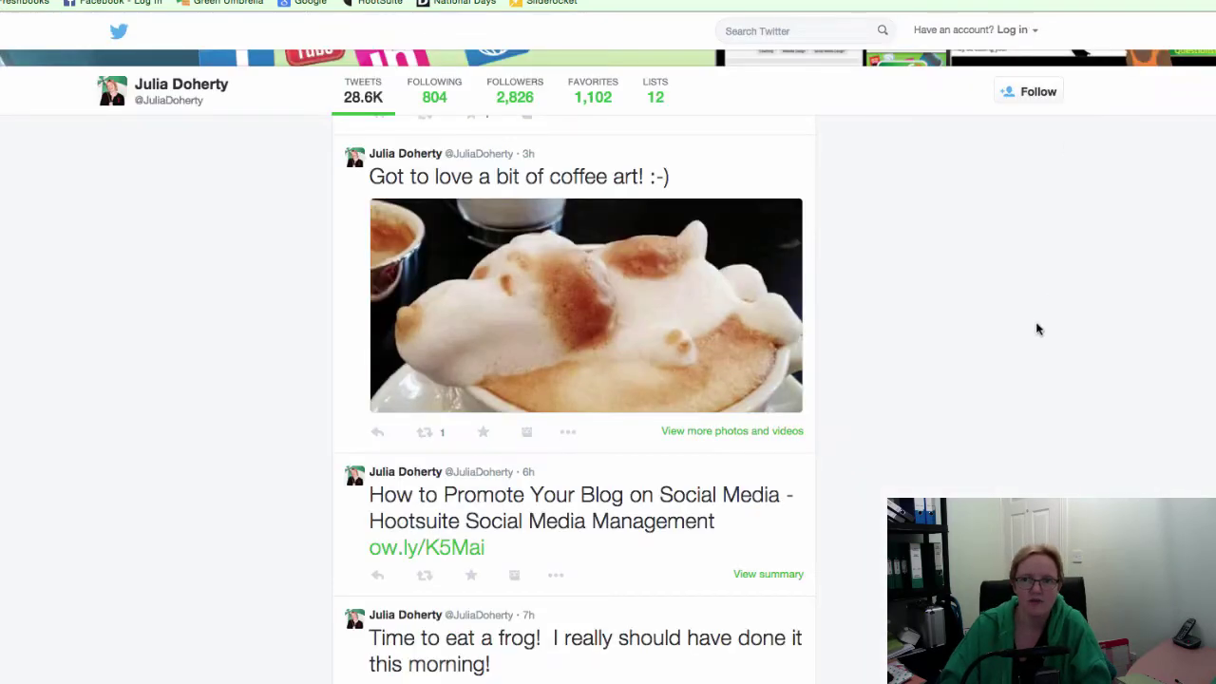
Step: Scroll the Twitter profile timeline to the 'Got to love a bit of coffee art!' tweet
scroll(1036, 327, "up", 3)
scroll(1038, 329, "down", 2)
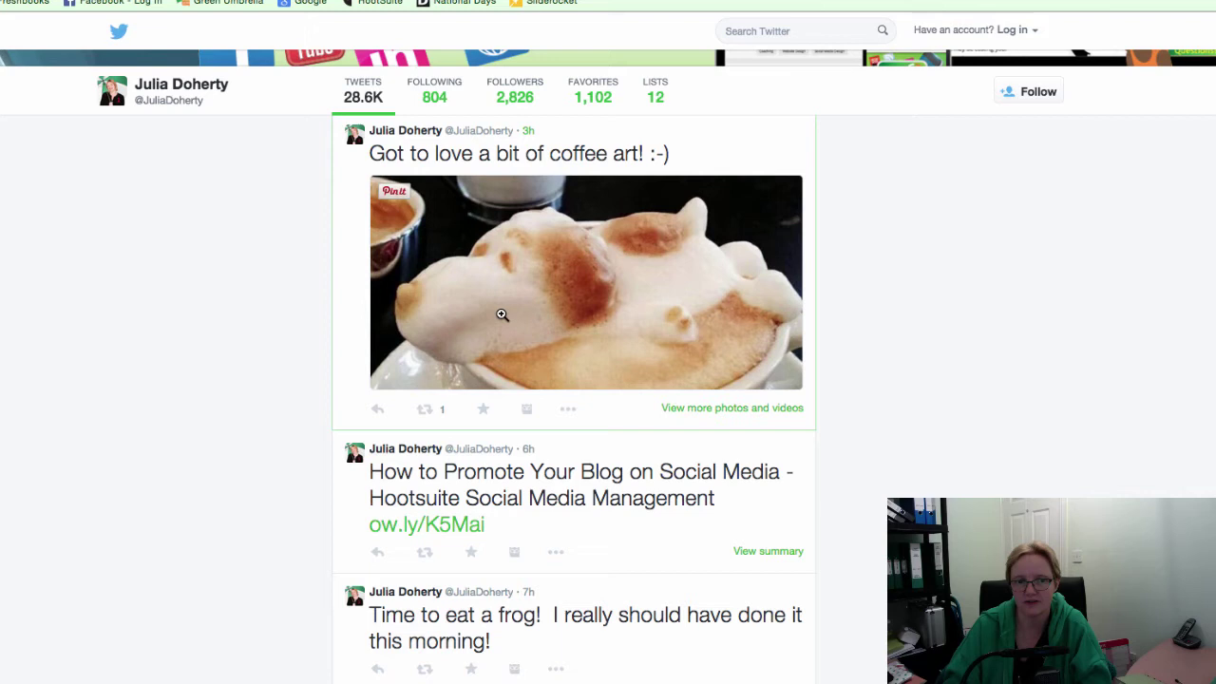
Step: Copy the coffee-art tweet's code via More > Embed Tweet and return to the WordPress tab
left_click(571, 414)
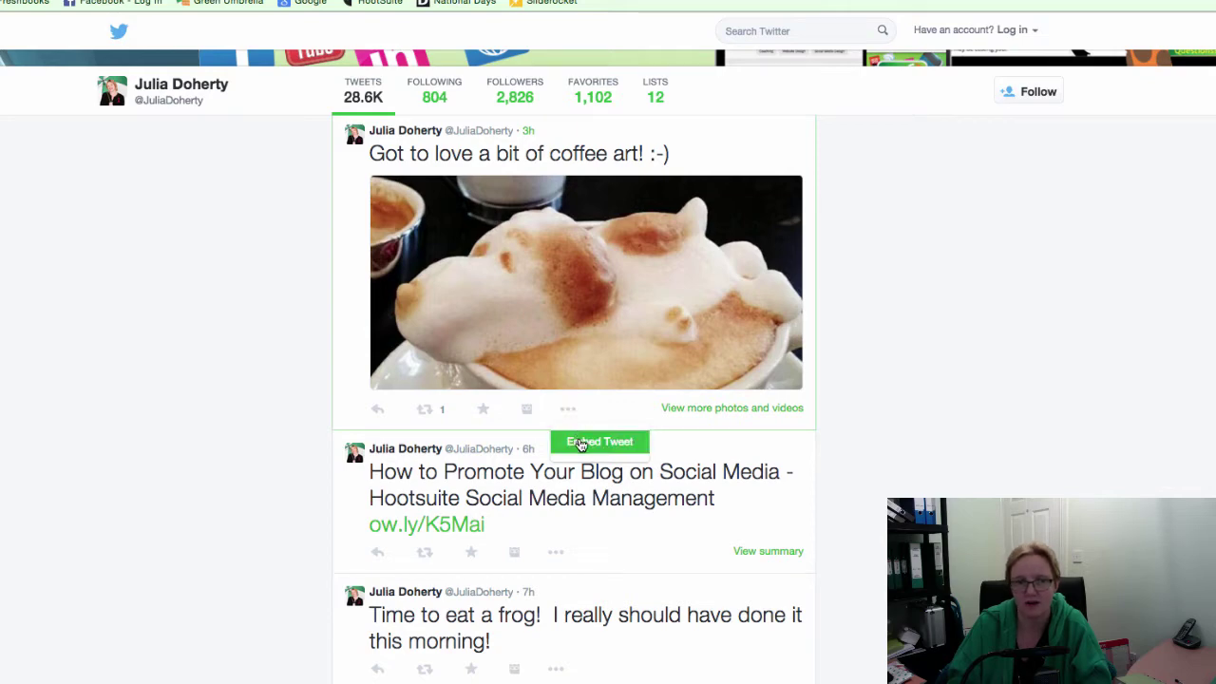
left_click(582, 444)
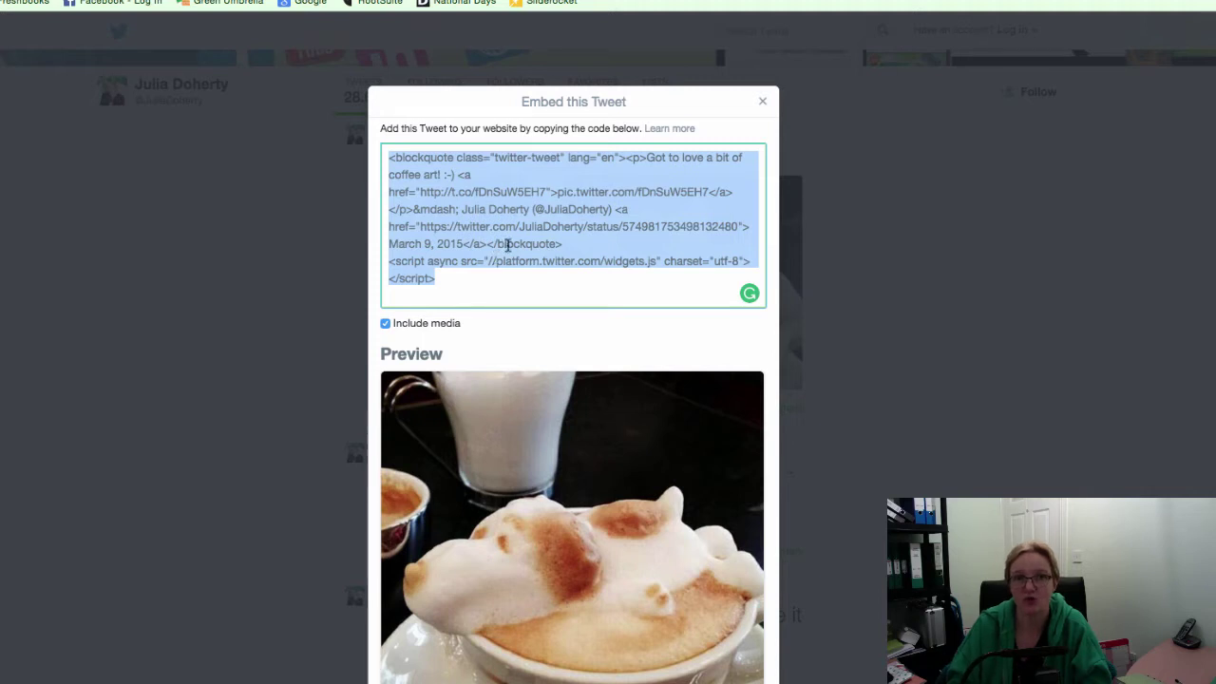
right_click(532, 234)
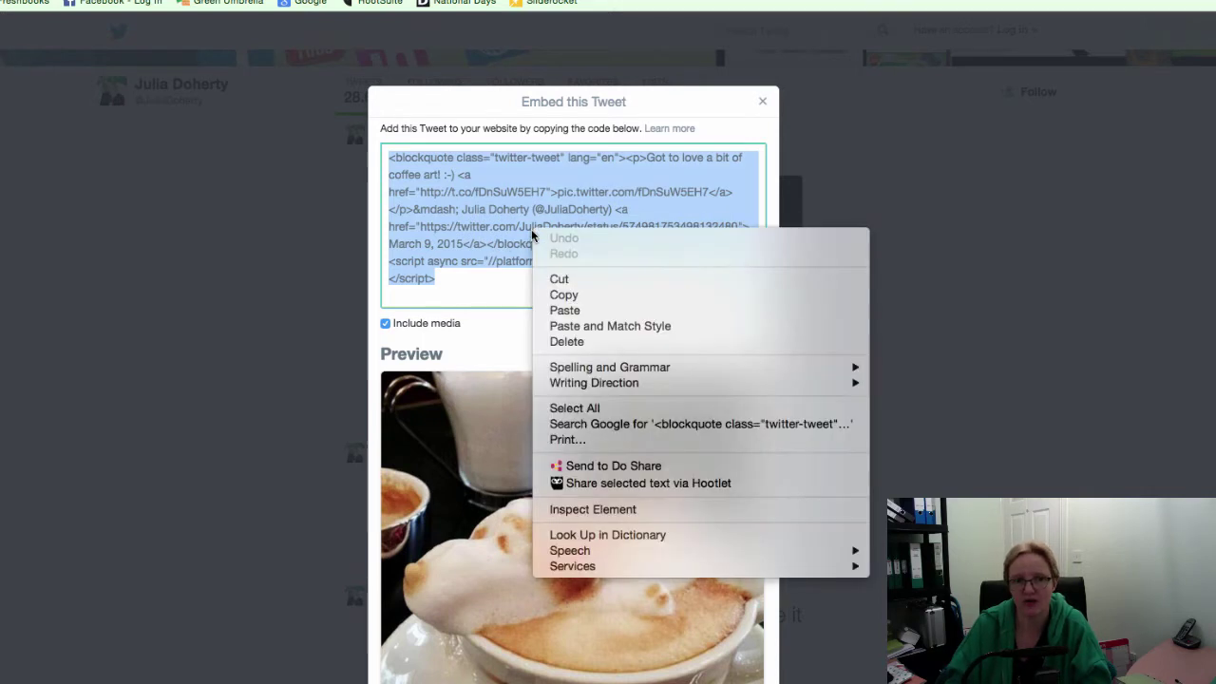
left_click(573, 297)
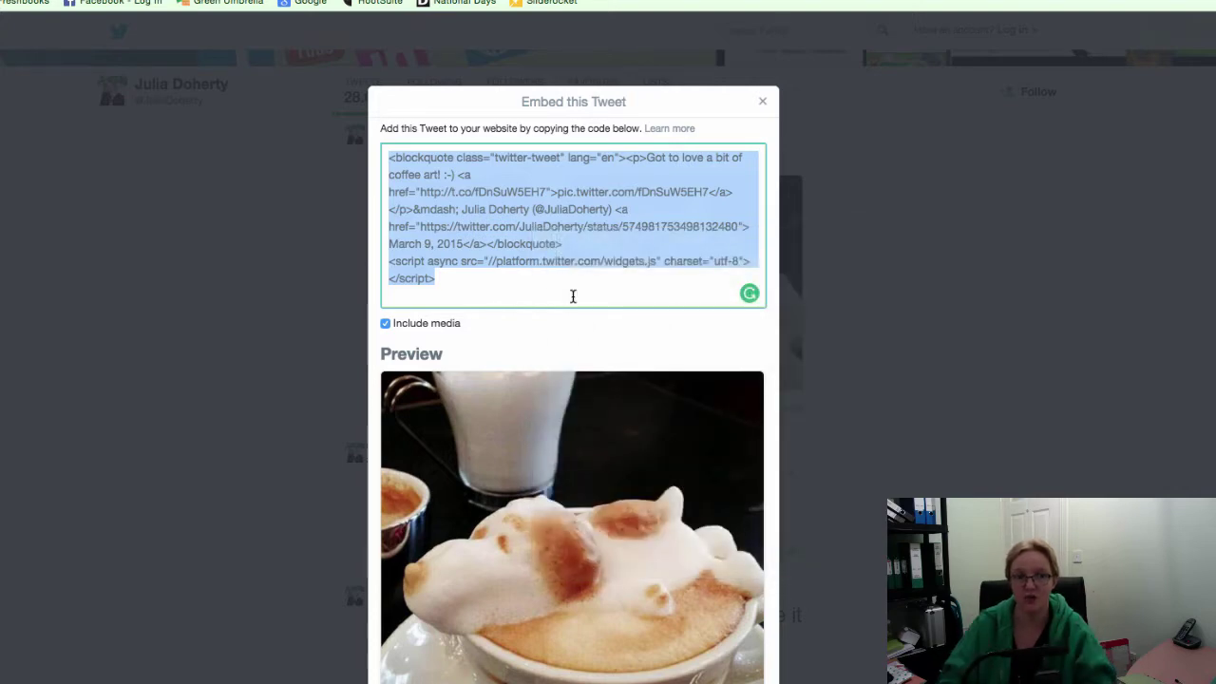
scroll(542, 525, "down", 3)
scroll(543, 526, "up", 3)
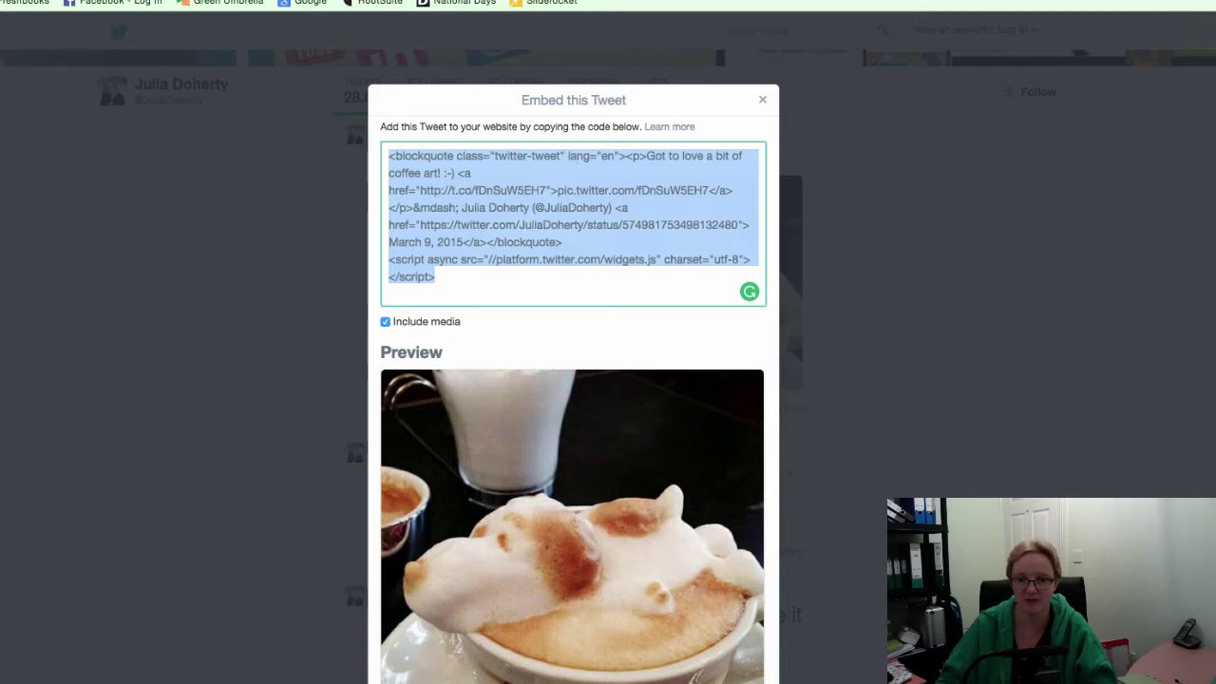
key("super+Tab")
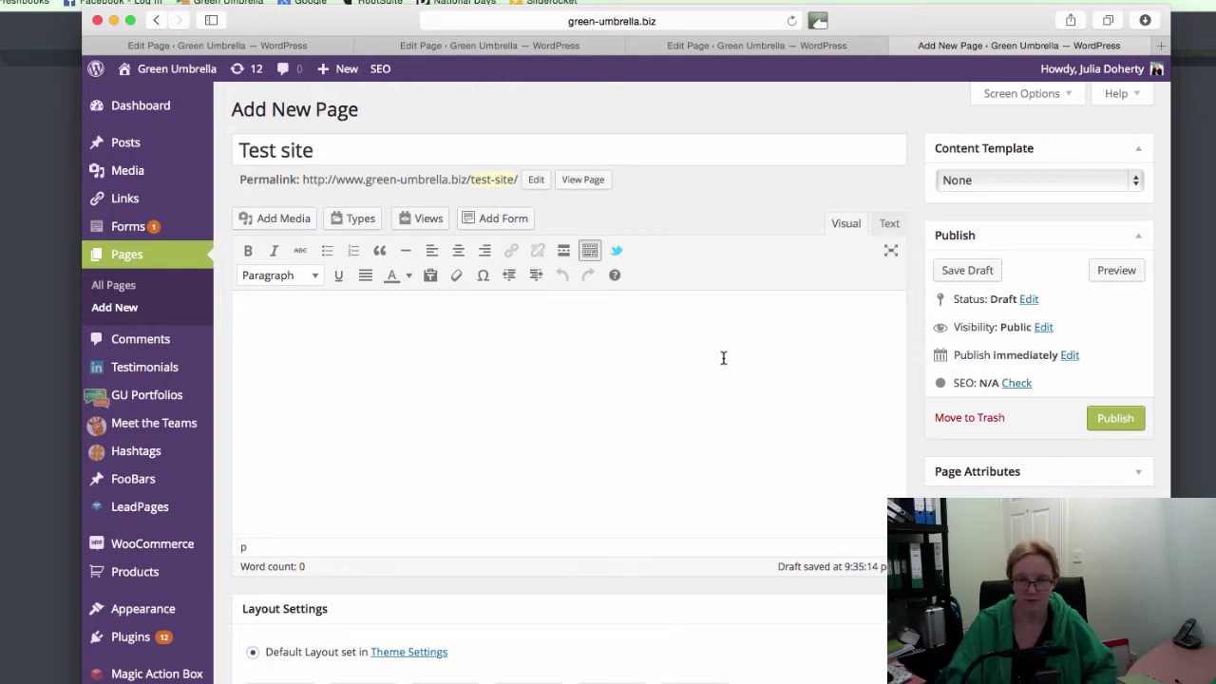
Step: Paste the coffee-art tweet embed code into the Test site page body and save the draft
key("super+v")
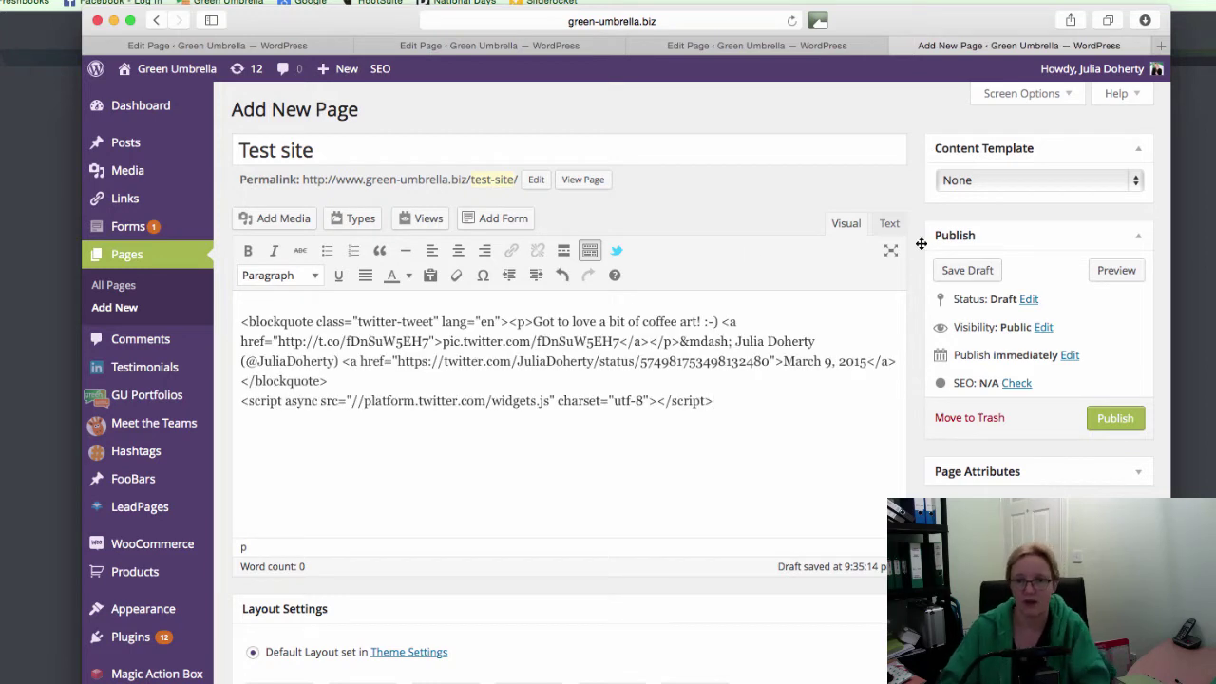
left_click(965, 272)
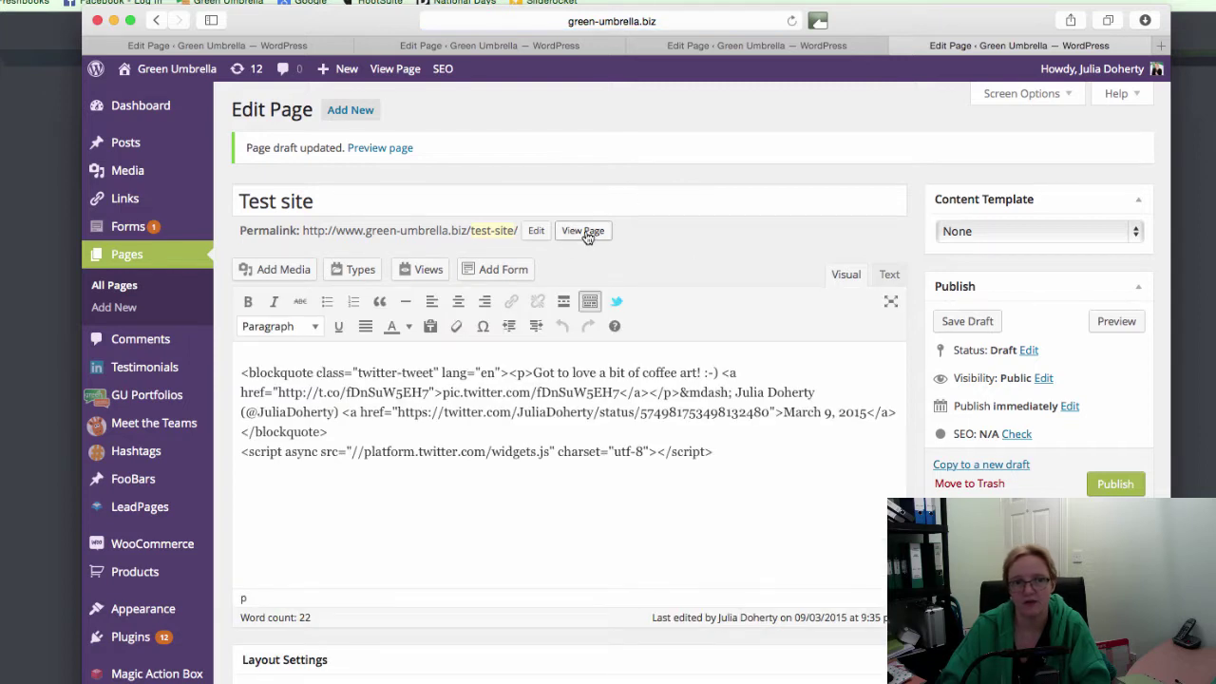
left_click(582, 233)
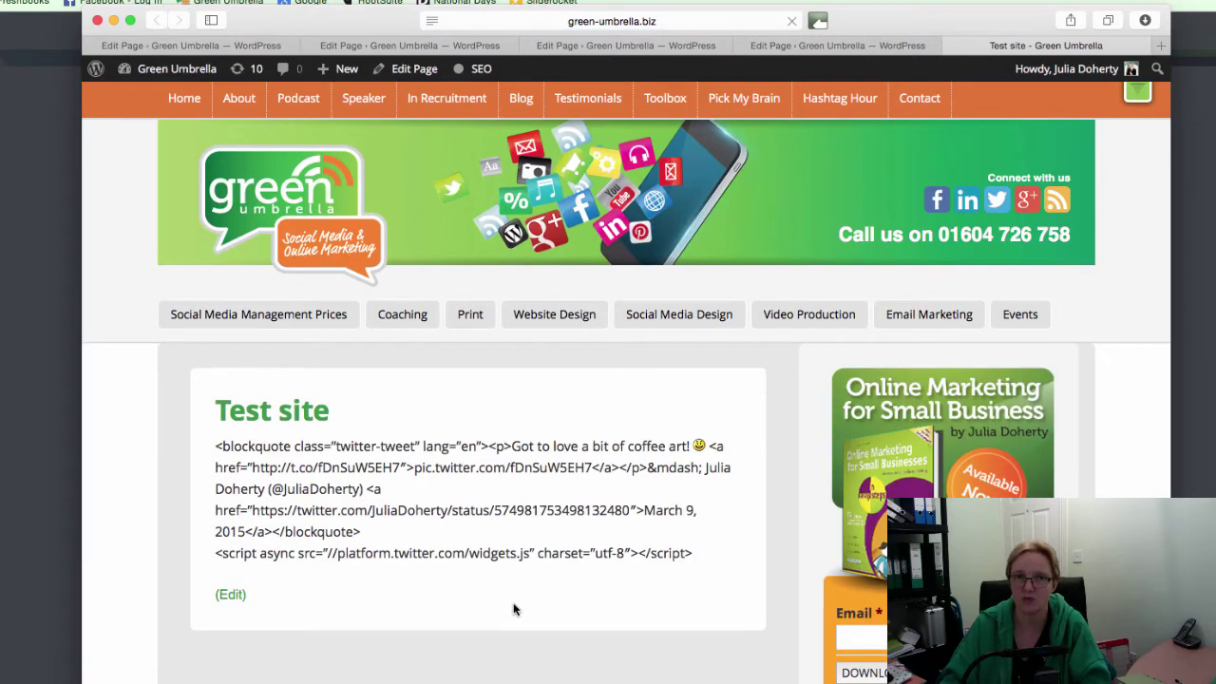
left_click(411, 72)
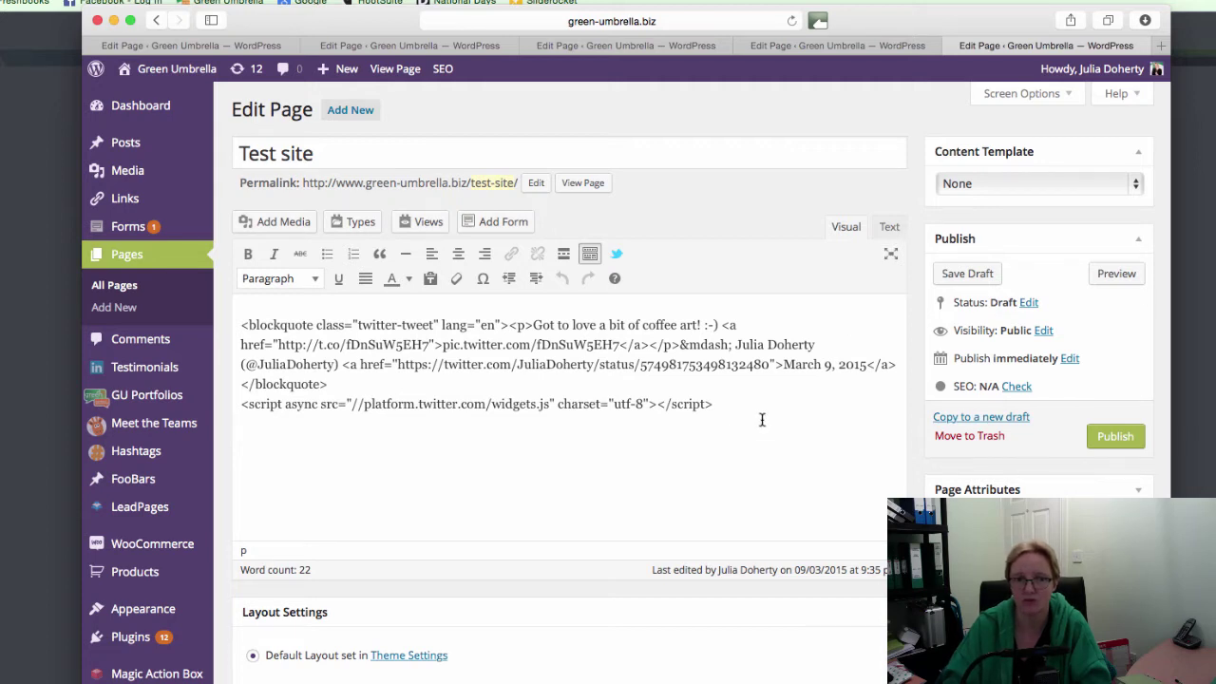
Step: Delete the pasted code, re-paste the tweet embed code in the Text tab, and save the draft
left_click_drag(763, 418, 229, 314)
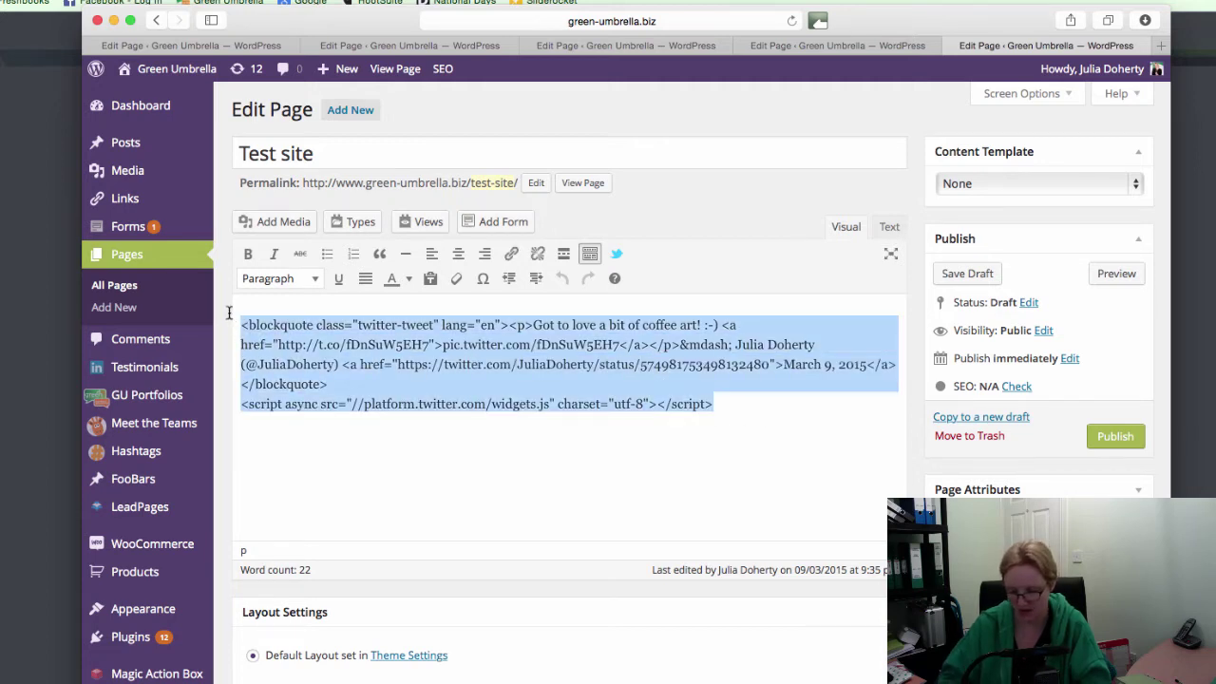
key("BackSpace")
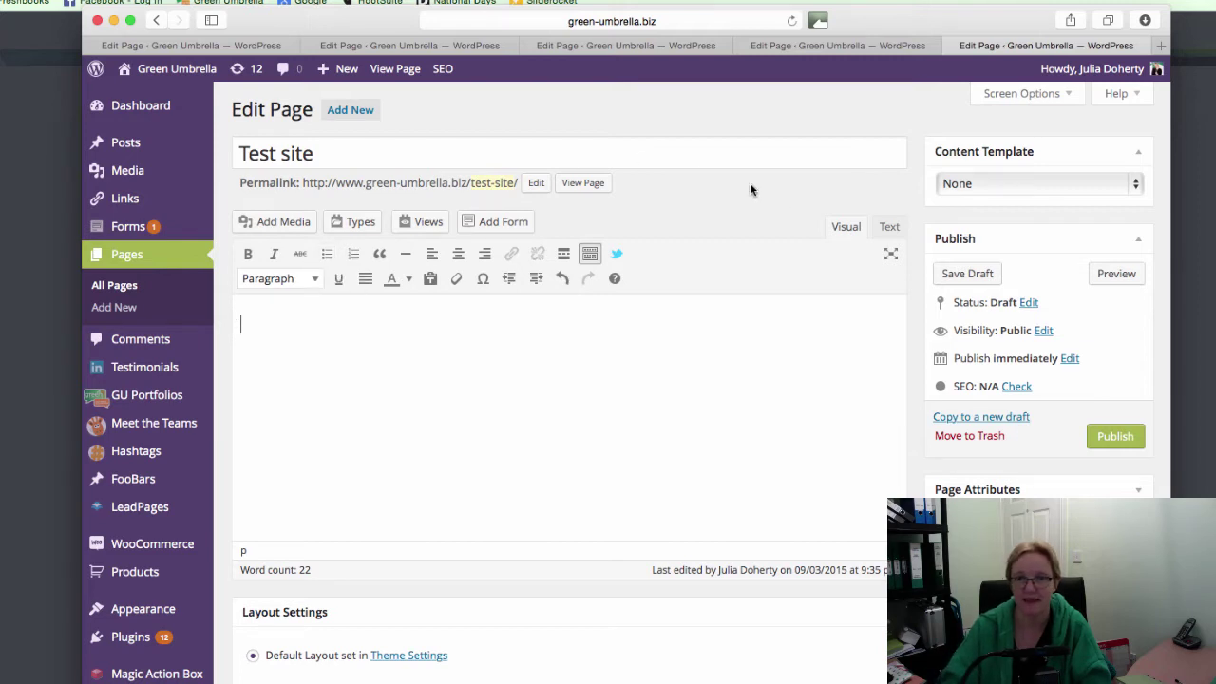
left_click(891, 228)
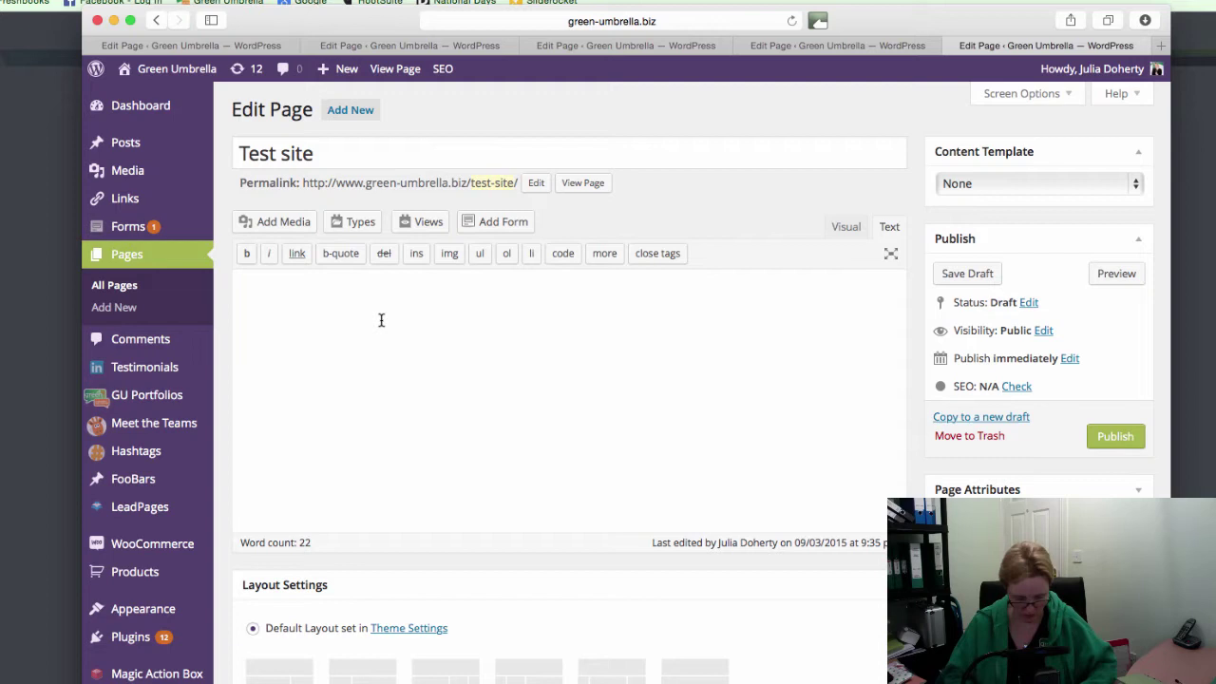
key("super+v")
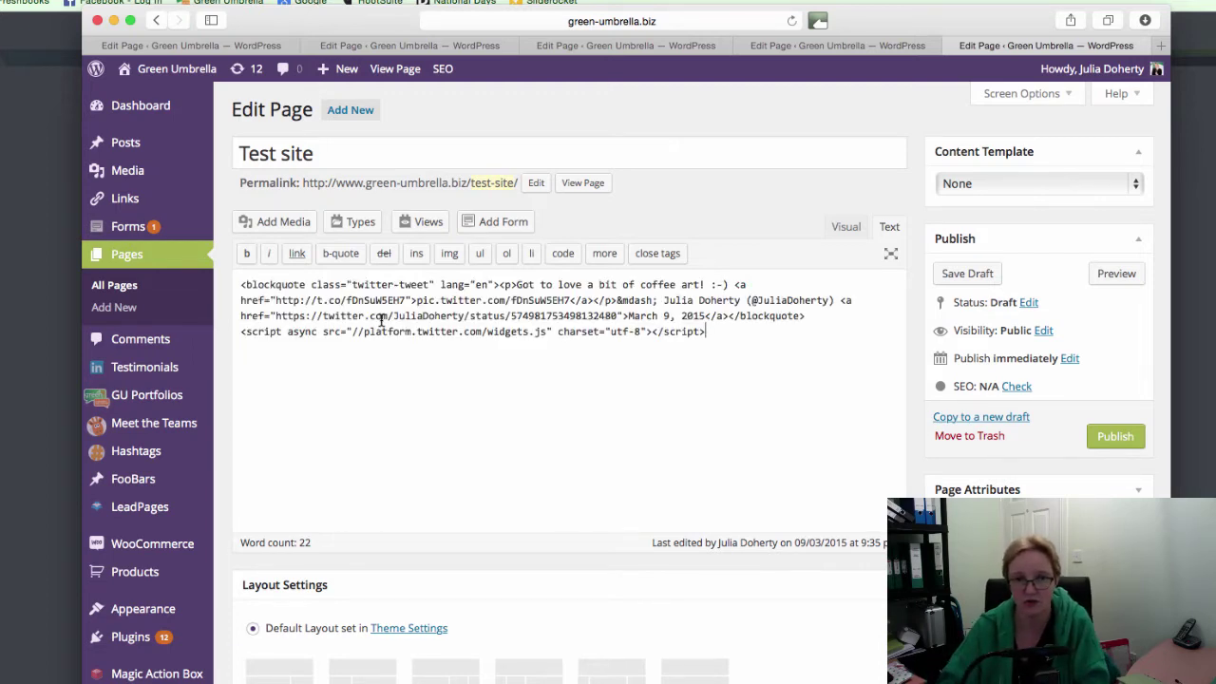
left_click(970, 276)
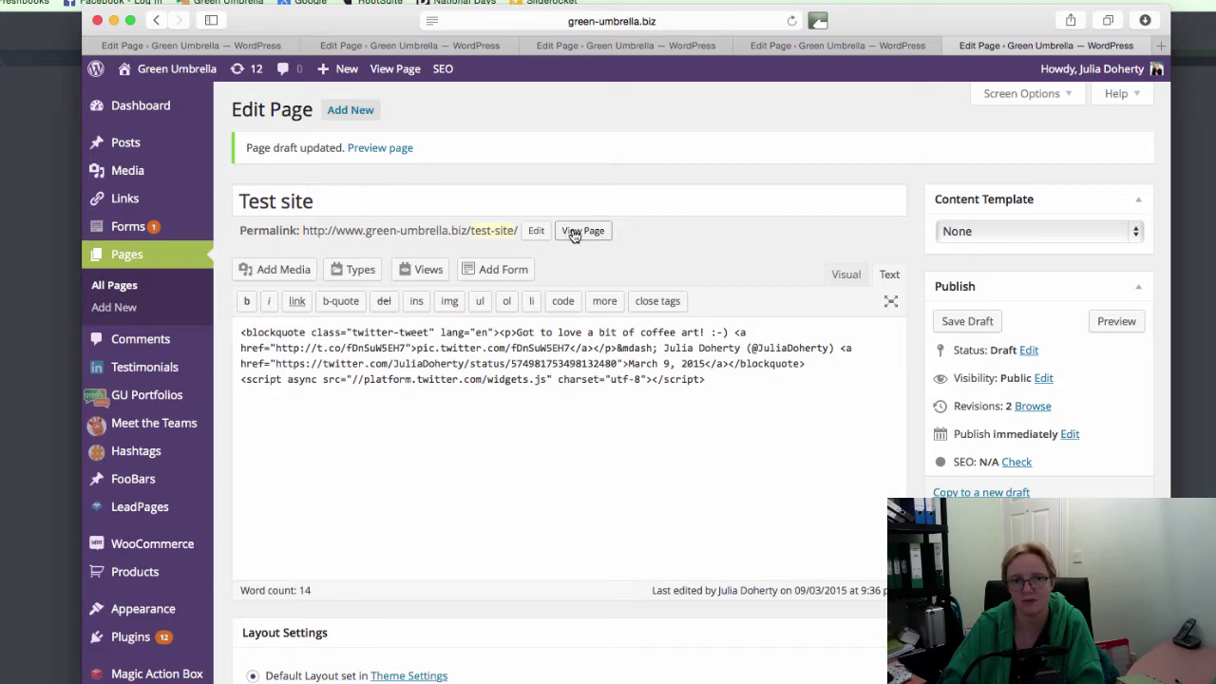
Step: View the live Test site page, then open it in the editor with Edit Page
left_click(574, 236)
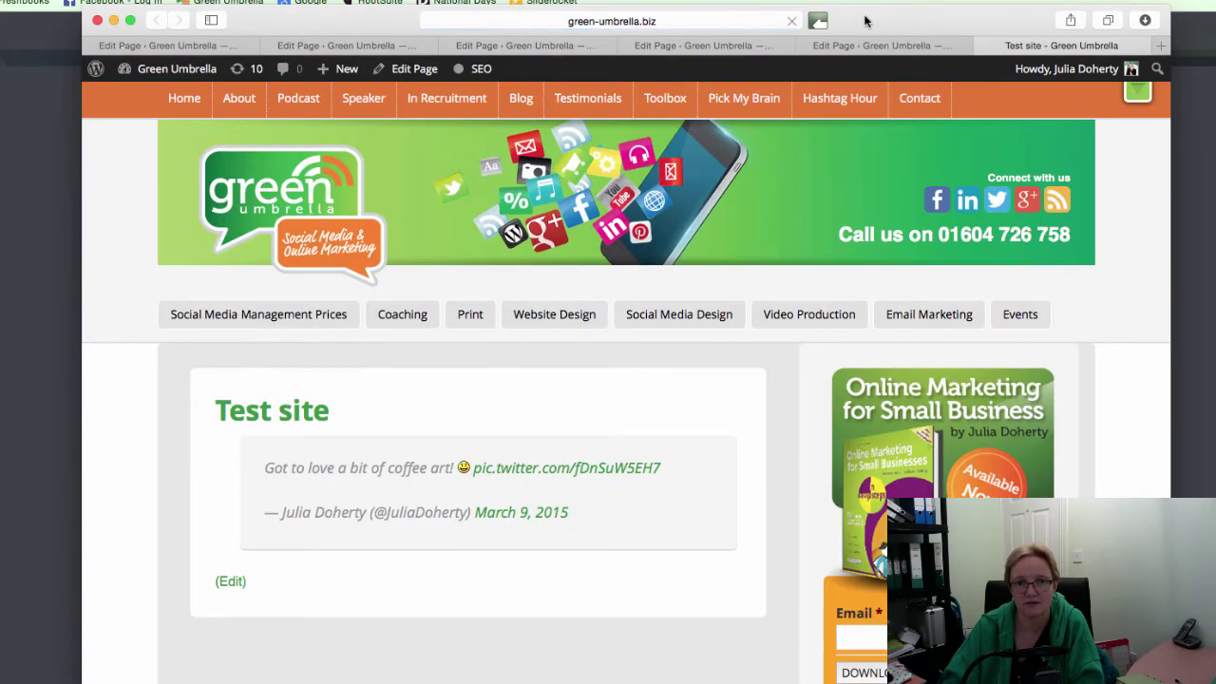
scroll(692, 492, "down", 5)
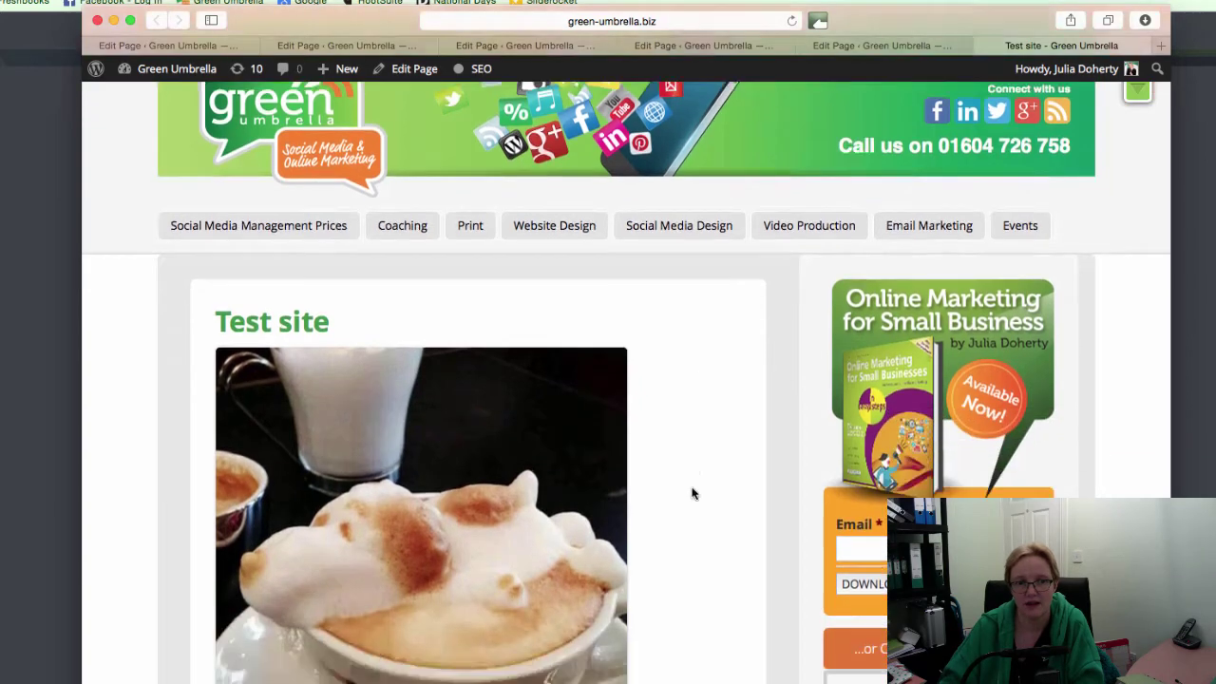
scroll(692, 492, "up", 3)
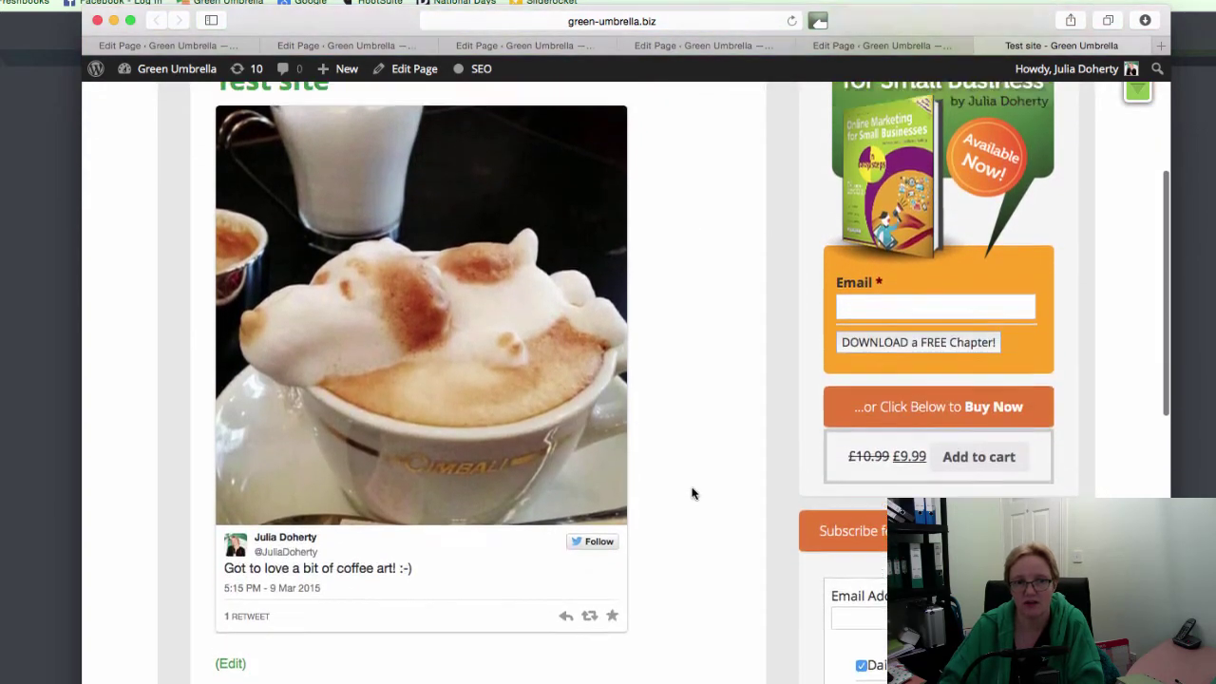
scroll(692, 492, "down", 2)
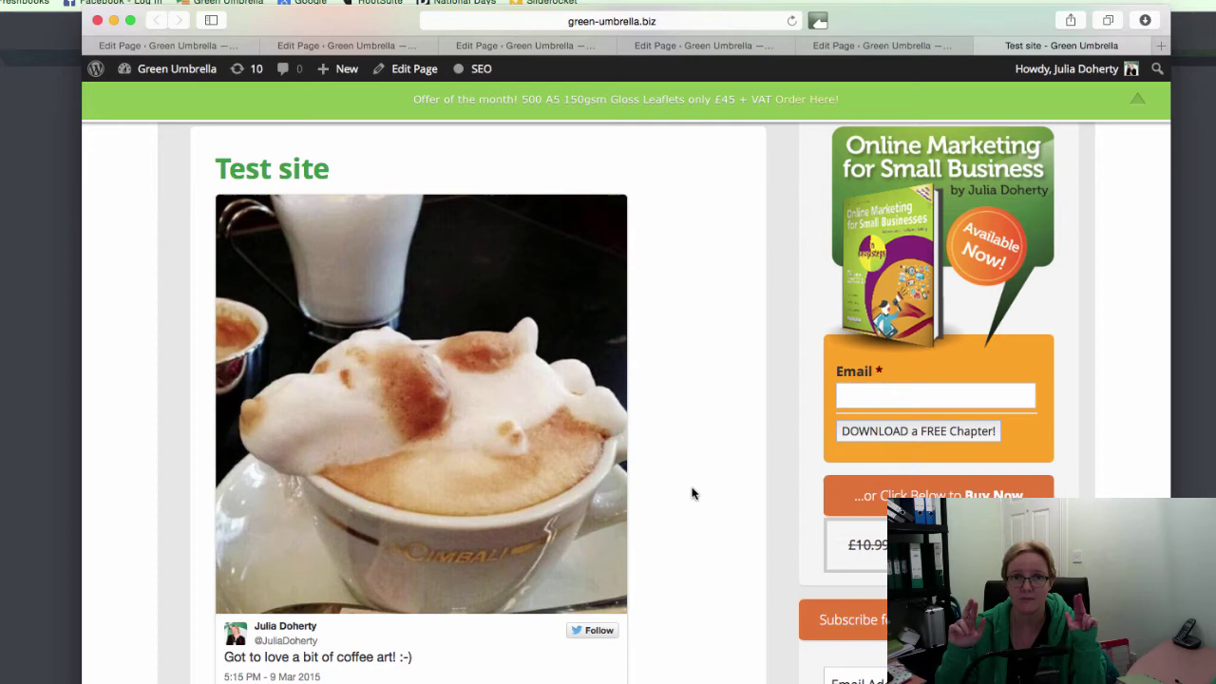
scroll(692, 492, "up", 5)
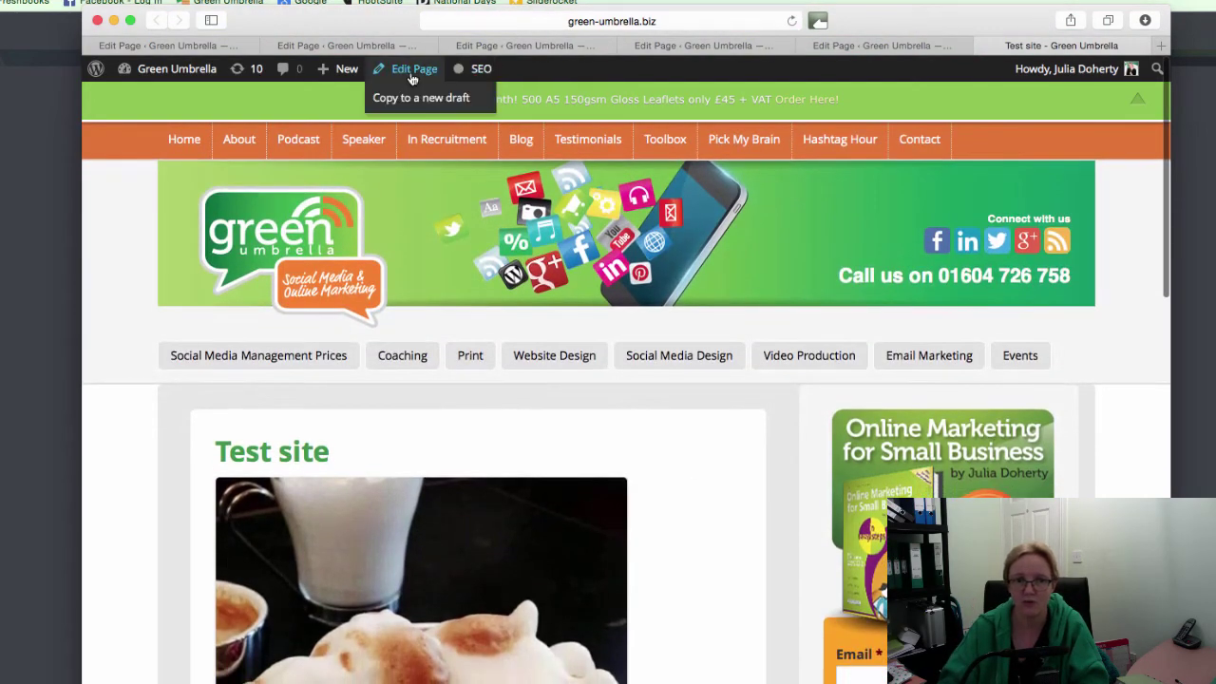
left_click(411, 76)
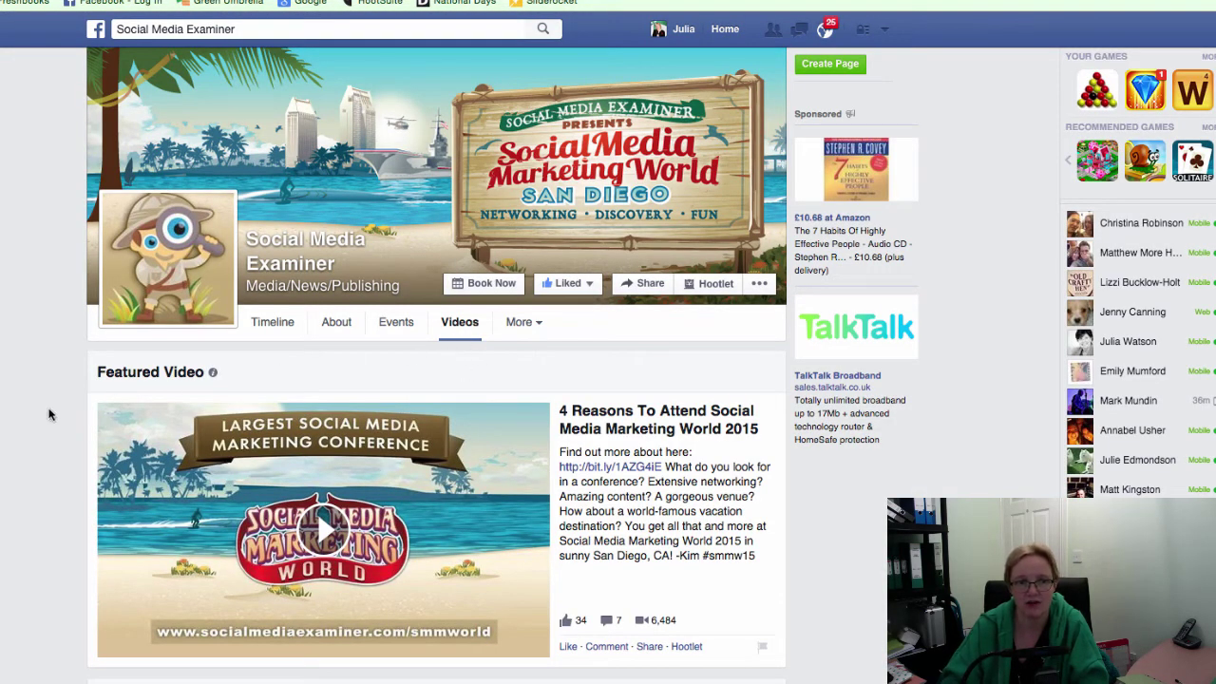
Step: Scroll down the Social Media Examiner Videos tab to the Hot Tip video
scroll(39, 420, "down", 5)
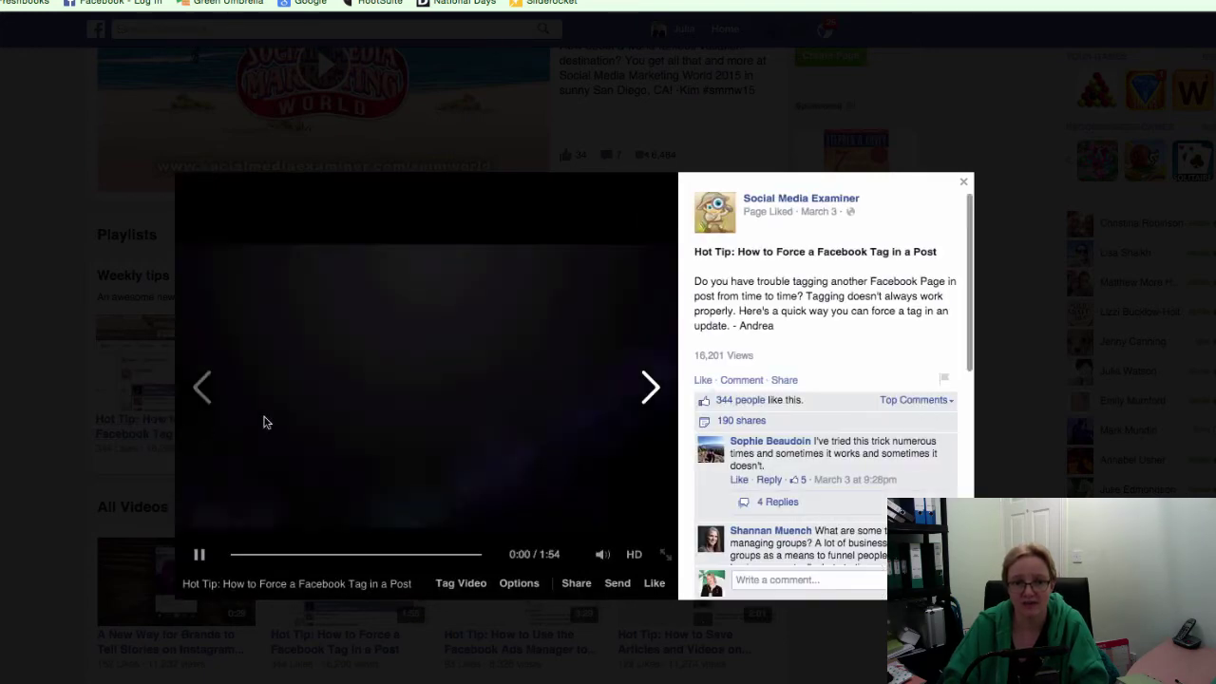
Step: Pause the Hot Tip video and copy its code from Options > Embed Post
left_click(419, 344)
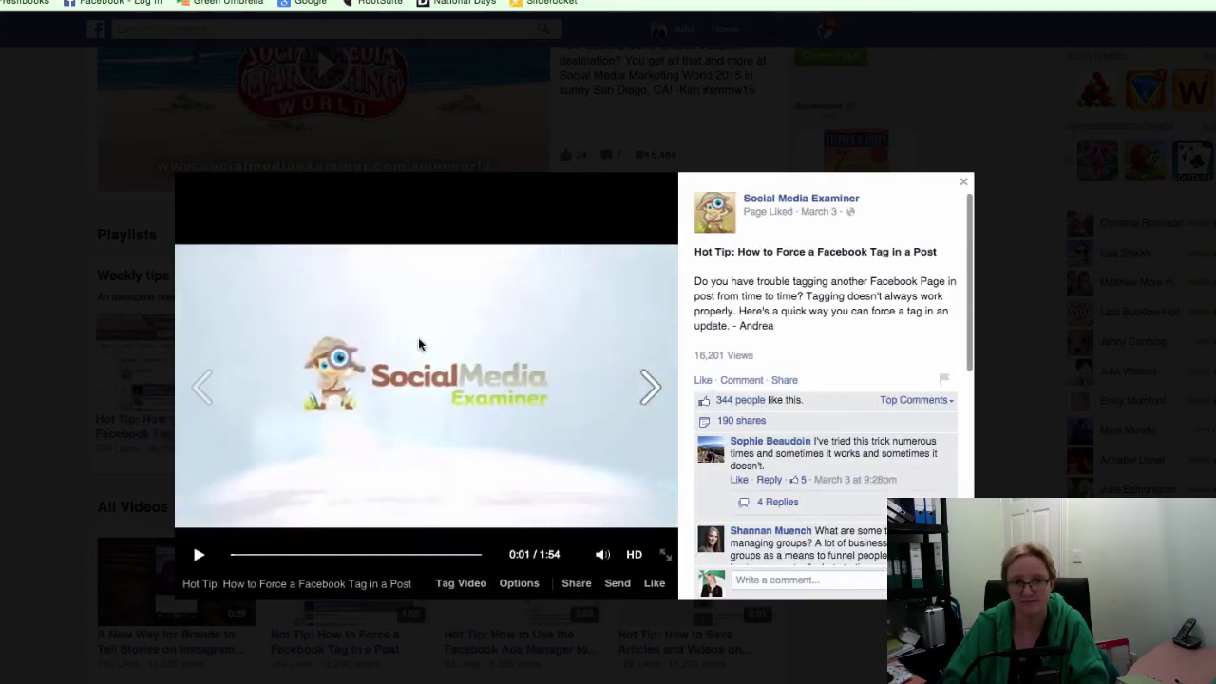
left_click(519, 586)
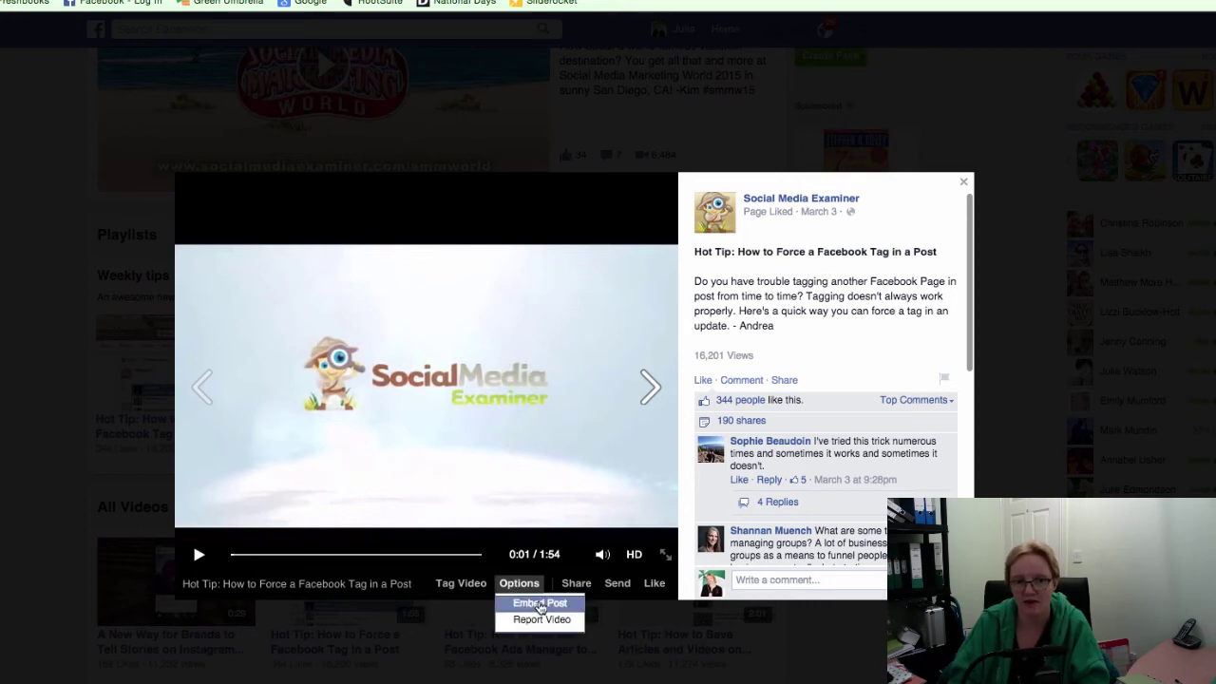
left_click(540, 604)
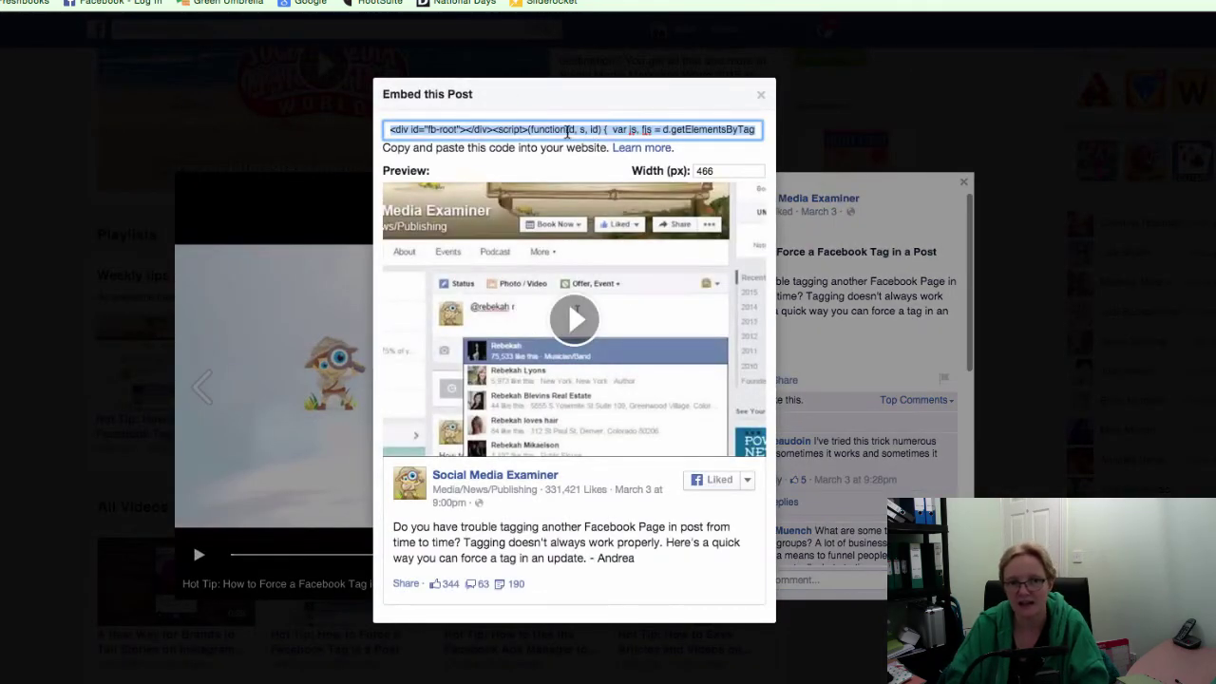
right_click(575, 130)
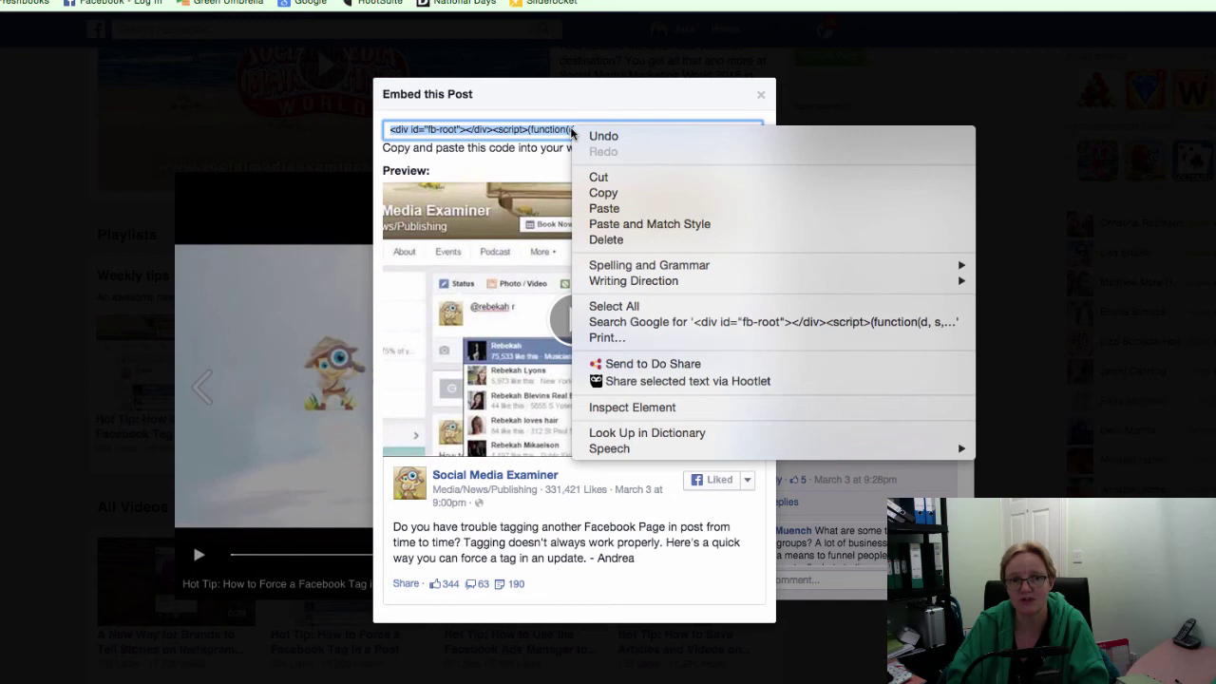
left_click(627, 192)
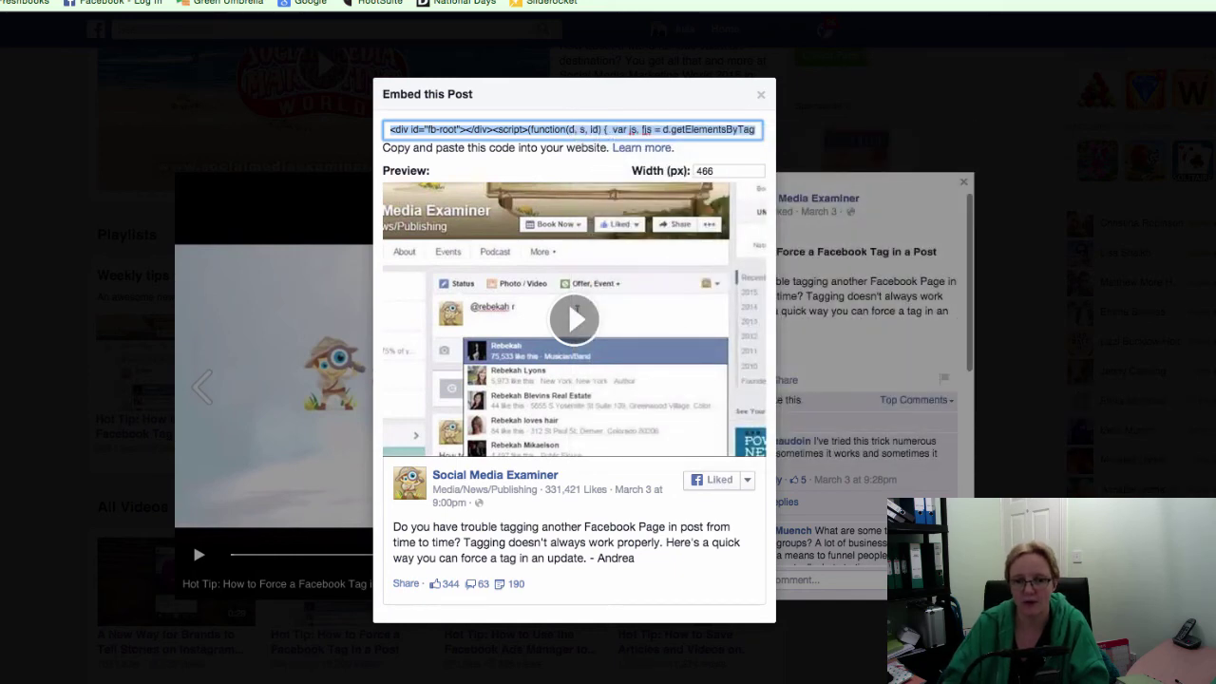
Step: Add a <p> line below the tweet script, paste the Facebook embed code there, and save
key("super+Tab")
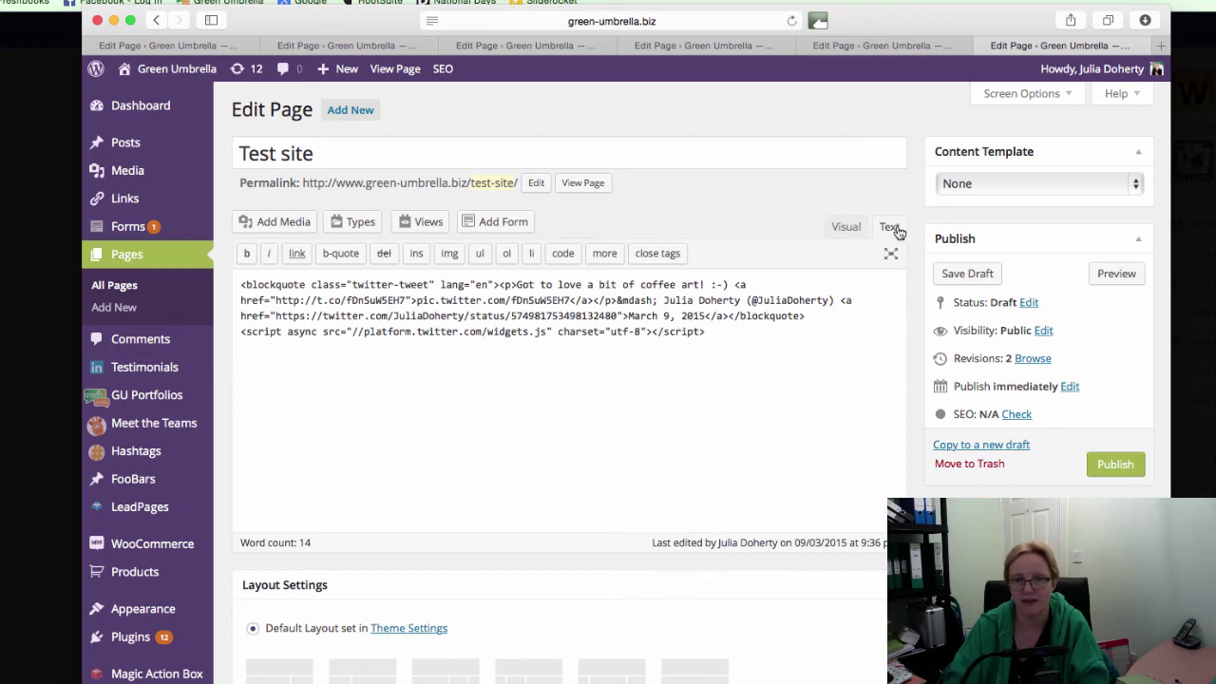
left_click(753, 345)
key("Return")
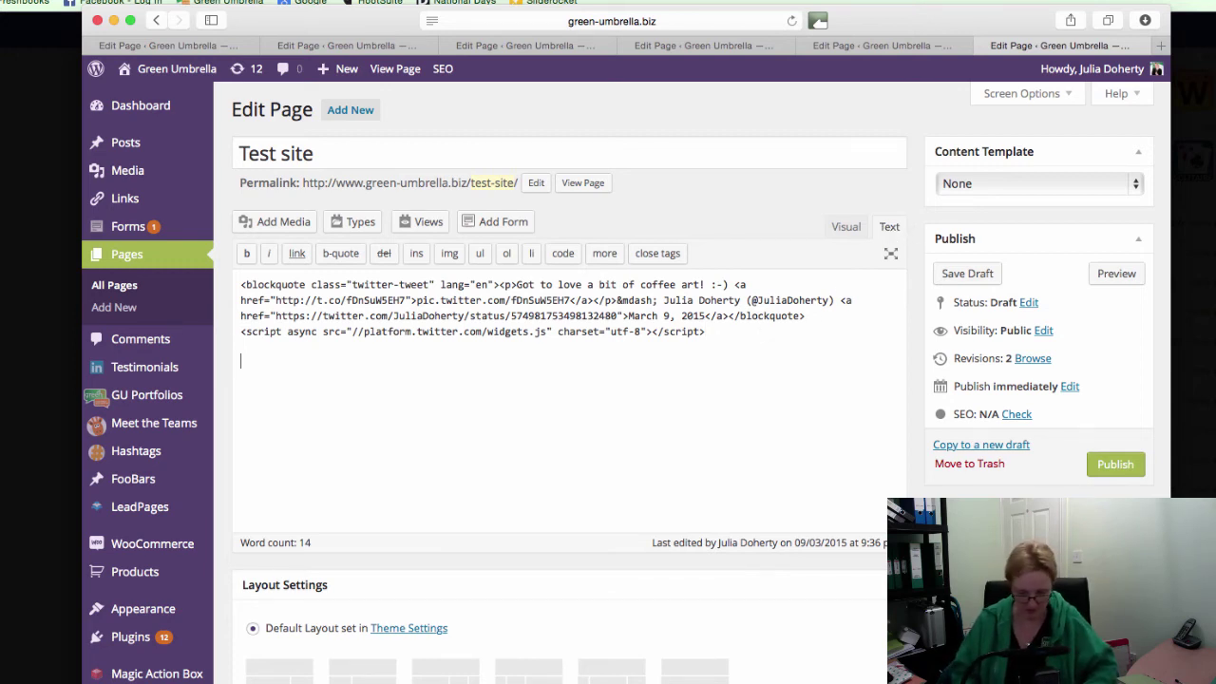
type("<")
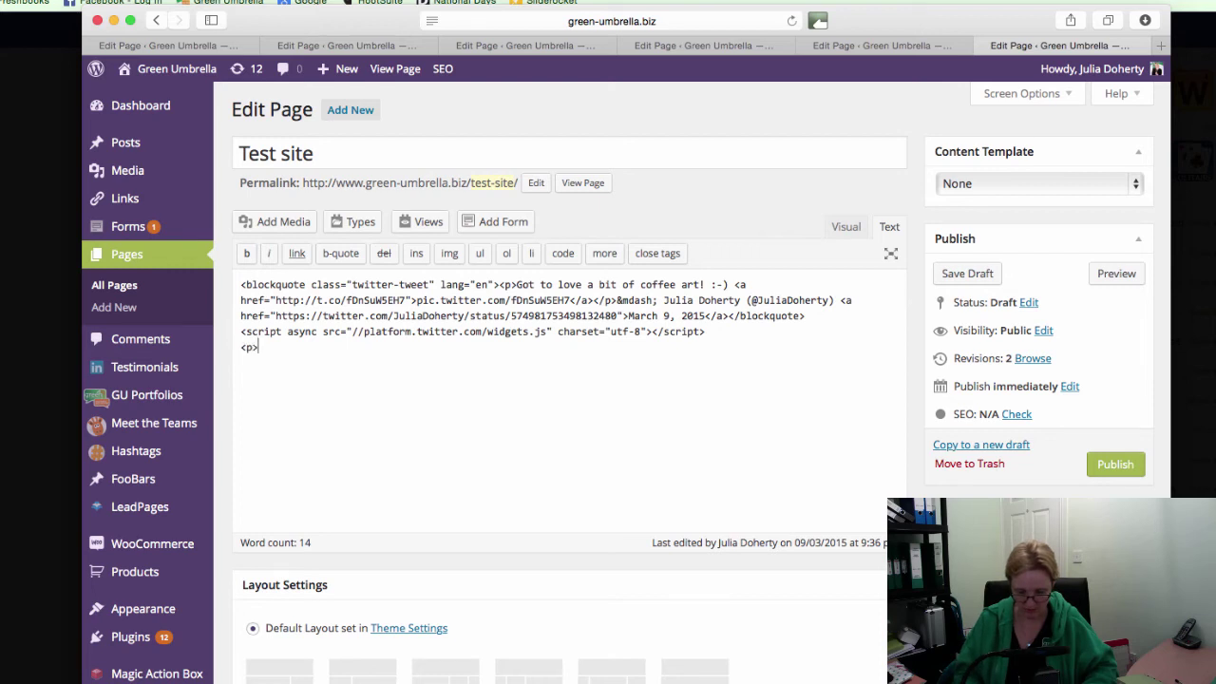
type("p>")
key("Return")
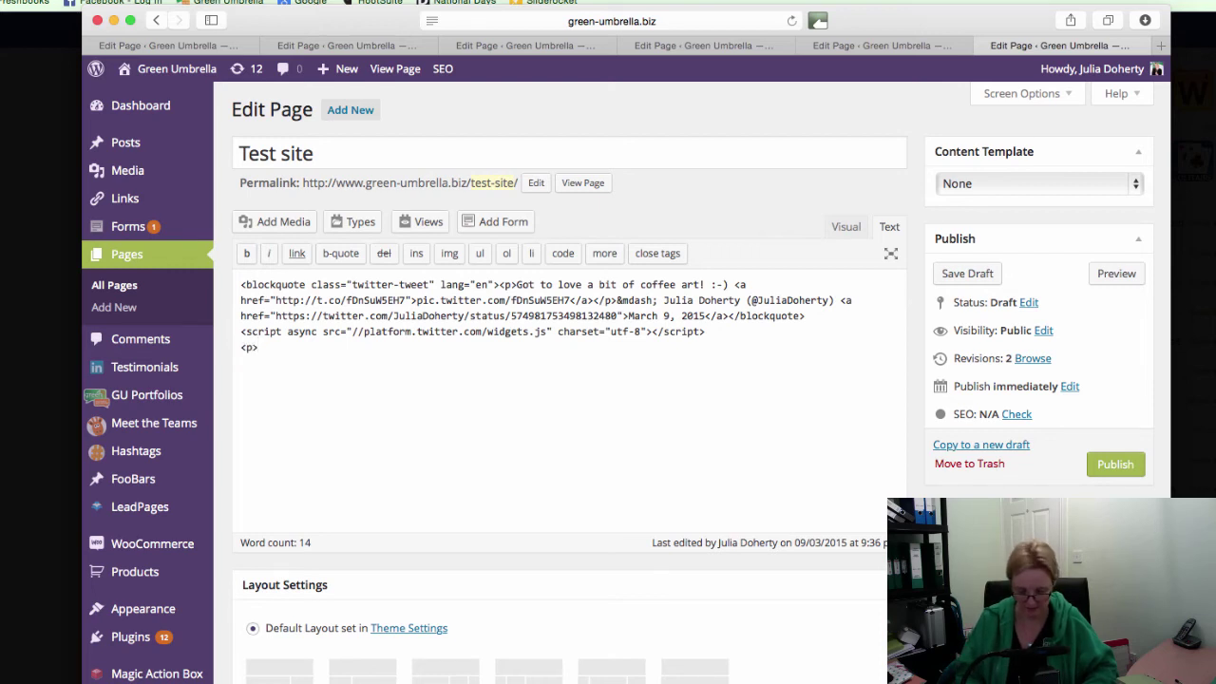
type("<p>")
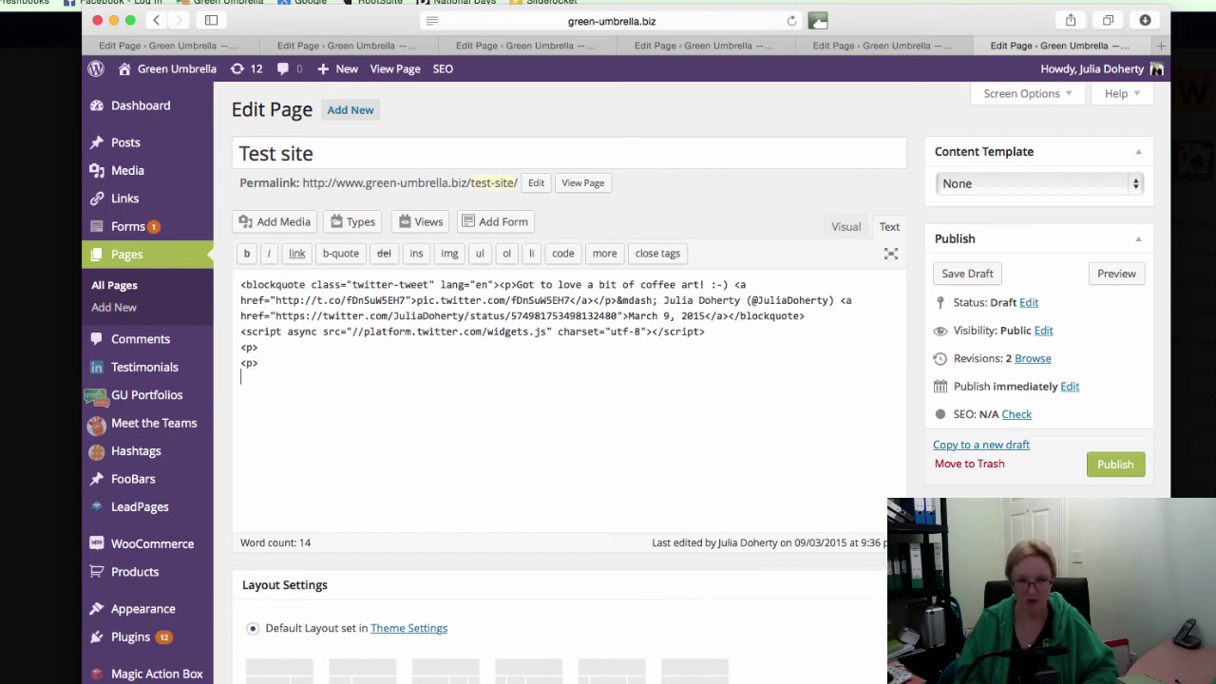
right_click(261, 382)
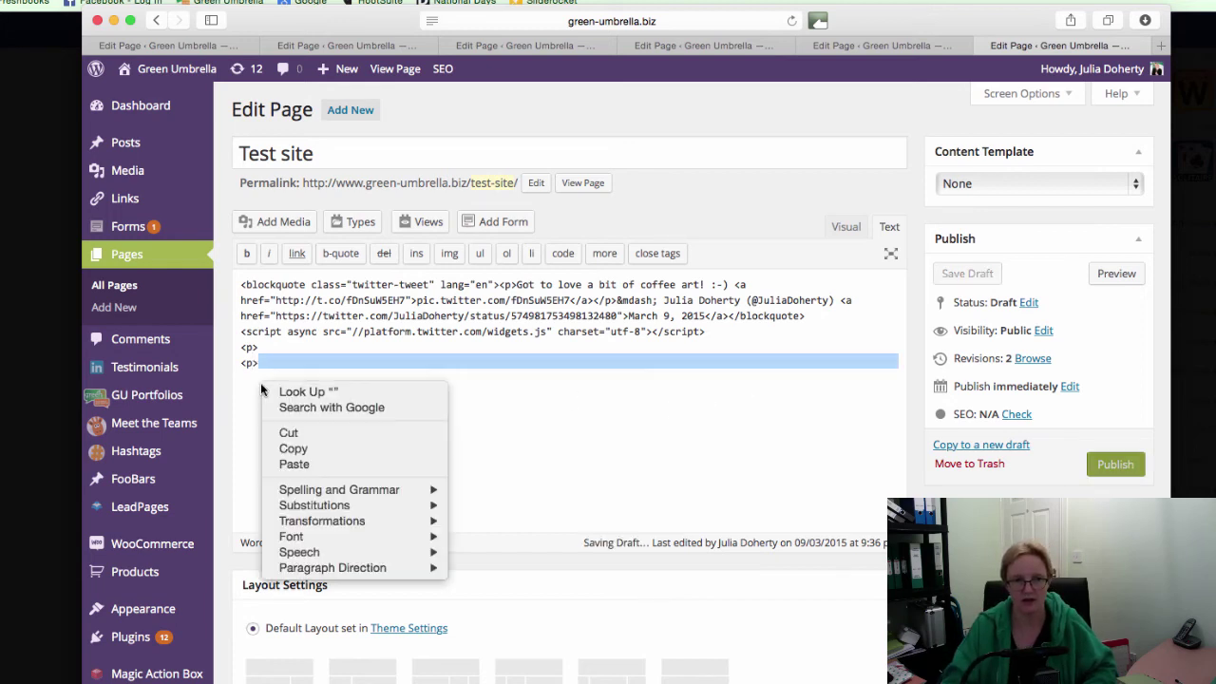
left_click(326, 464)
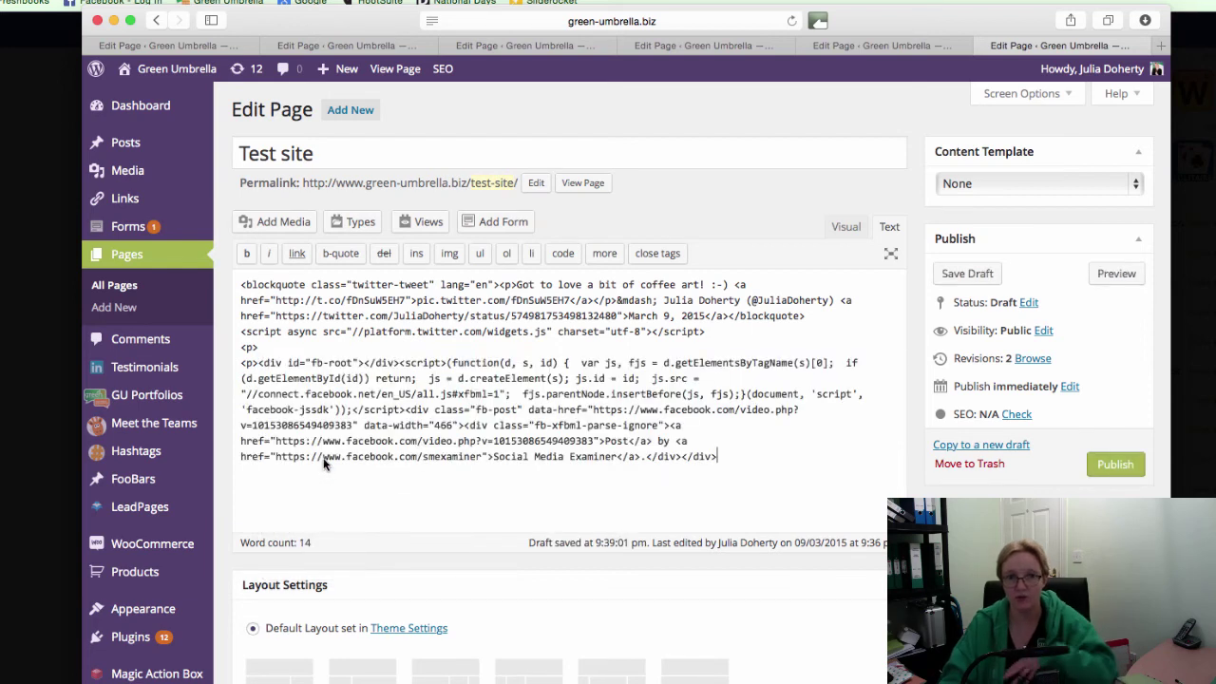
left_click(968, 274)
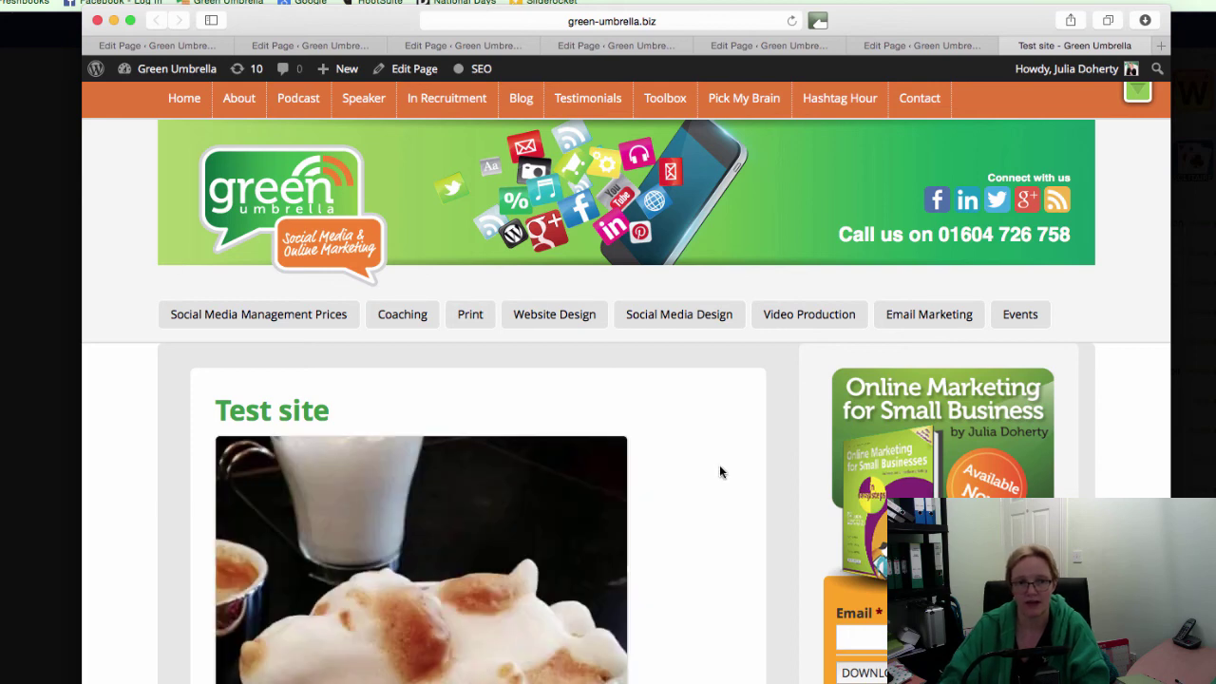
Step: Scroll the live Test site page past the coffee-art tweet and play the embedded Facebook video
scroll(719, 471, "down", 3)
scroll(719, 471, "down", 5)
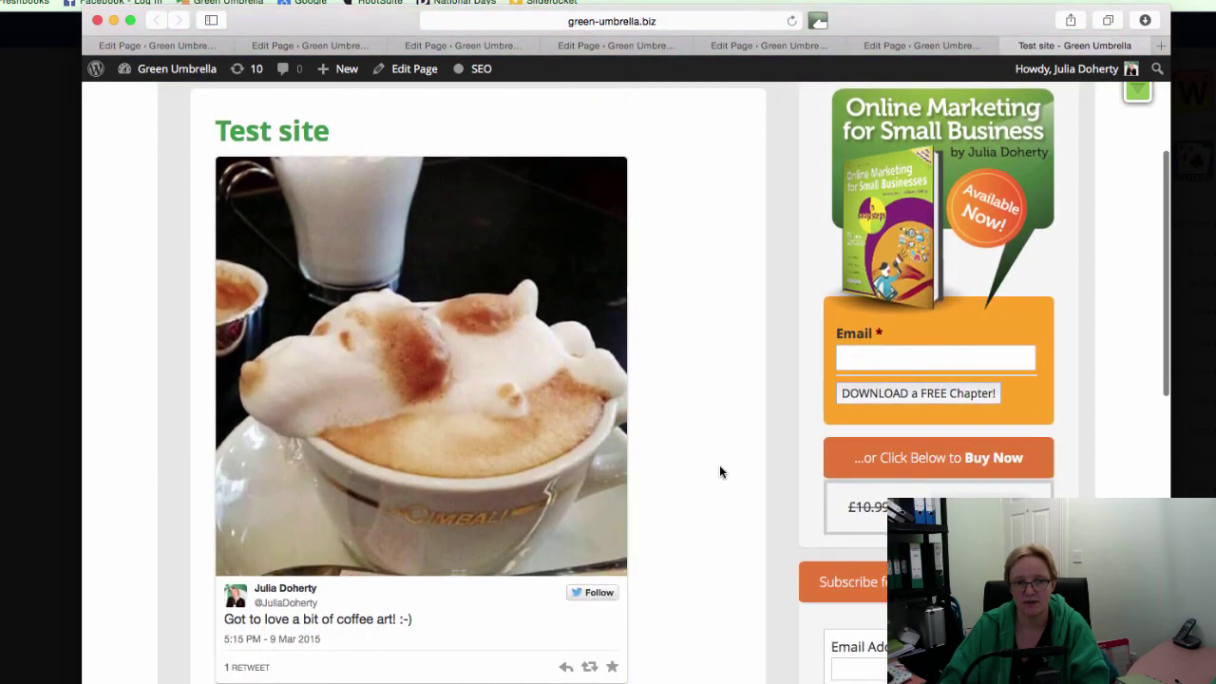
scroll(719, 471, "down", 8)
scroll(720, 472, "down", 2)
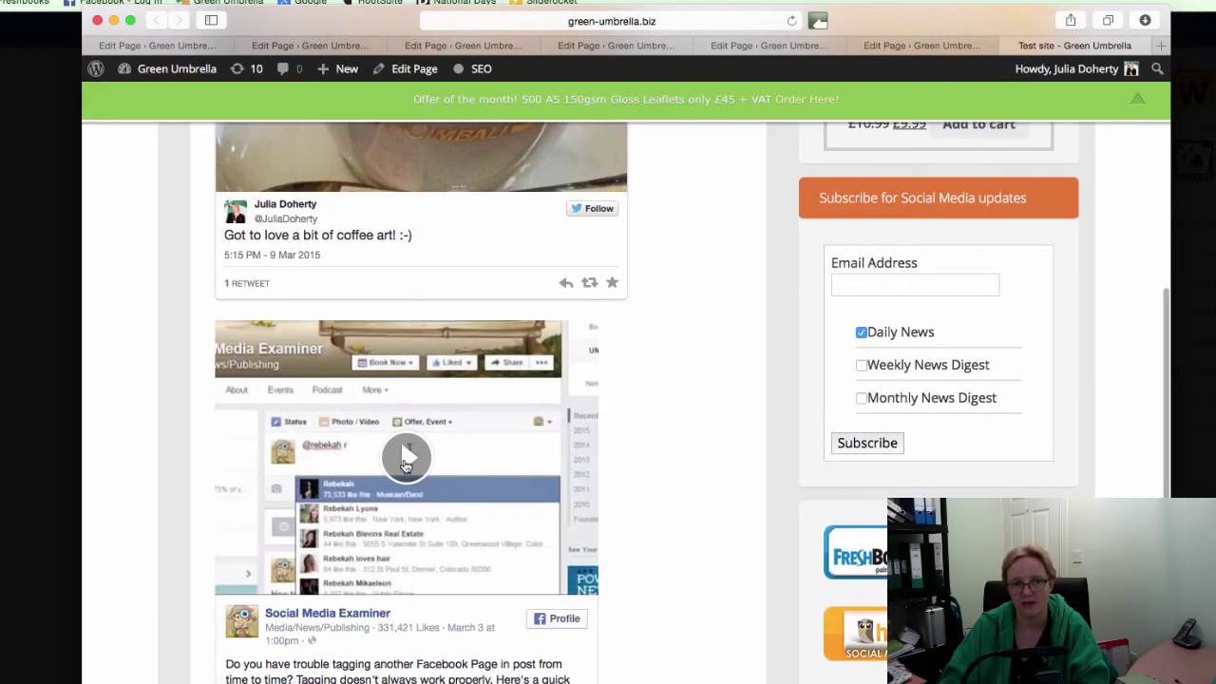
left_click(405, 459)
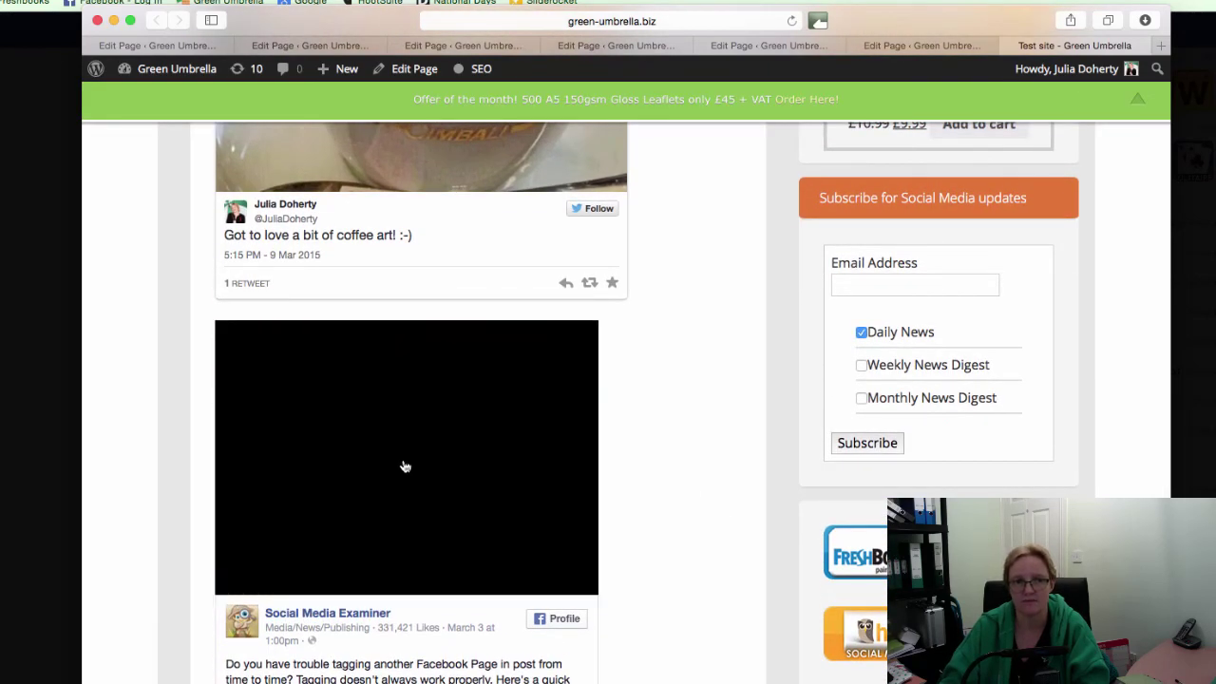